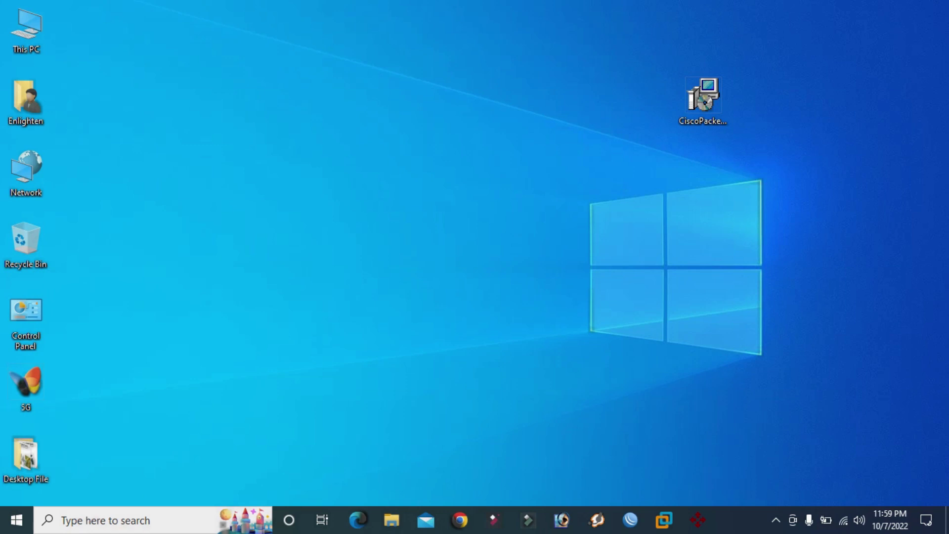
Go to the Google homepage in Chrome.
click(703, 96)
text(net)
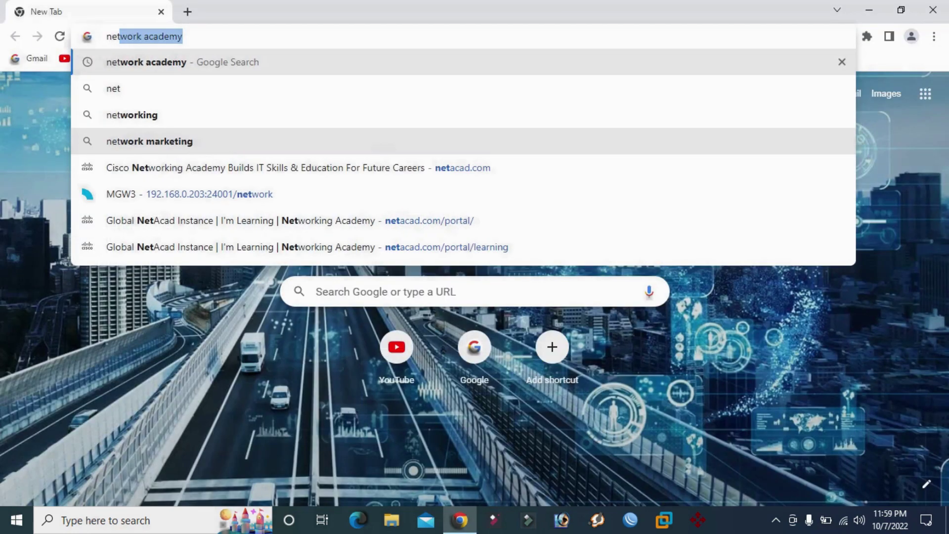
key(Return)
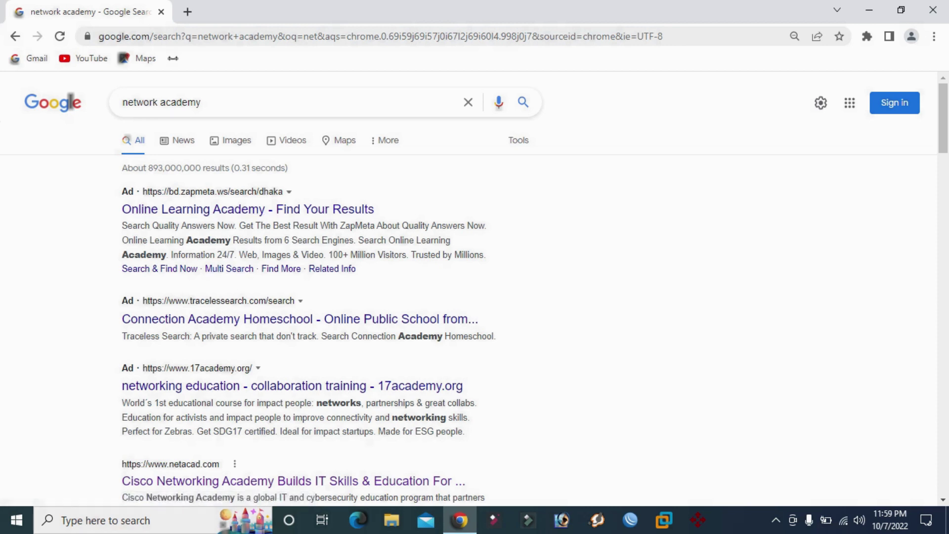
click(380, 36)
text(go)
key(Return)
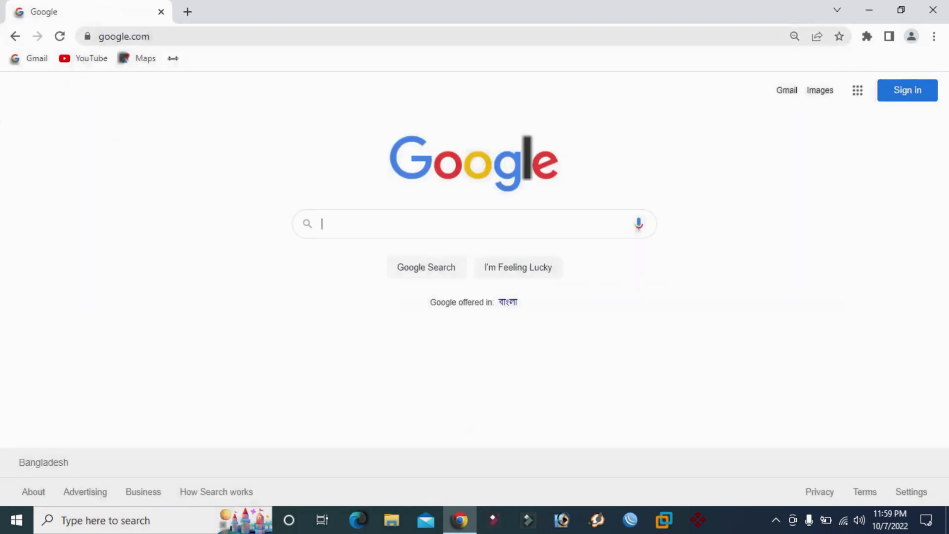
Search Google for 'network academy' and choose the netacad.com result.
text(net)
key(Down)
key(Return)
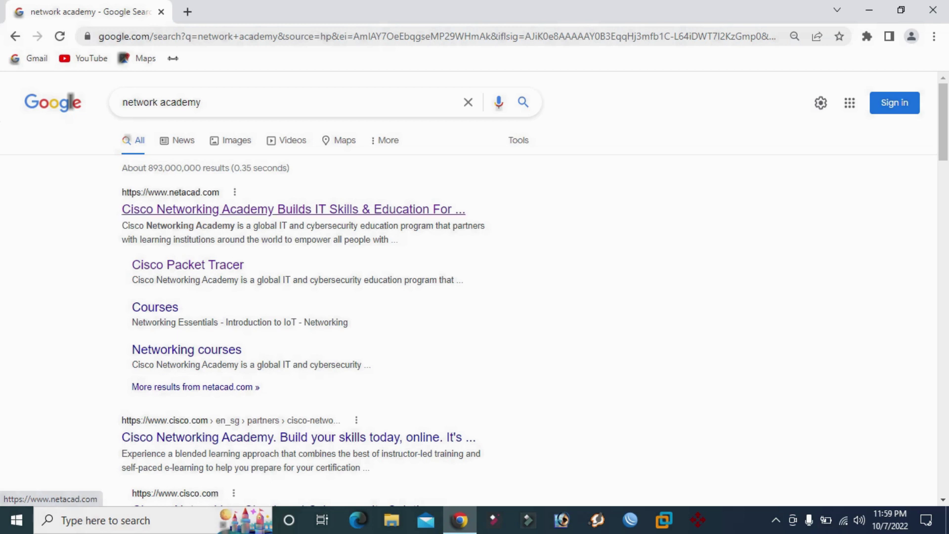
click(291, 209)
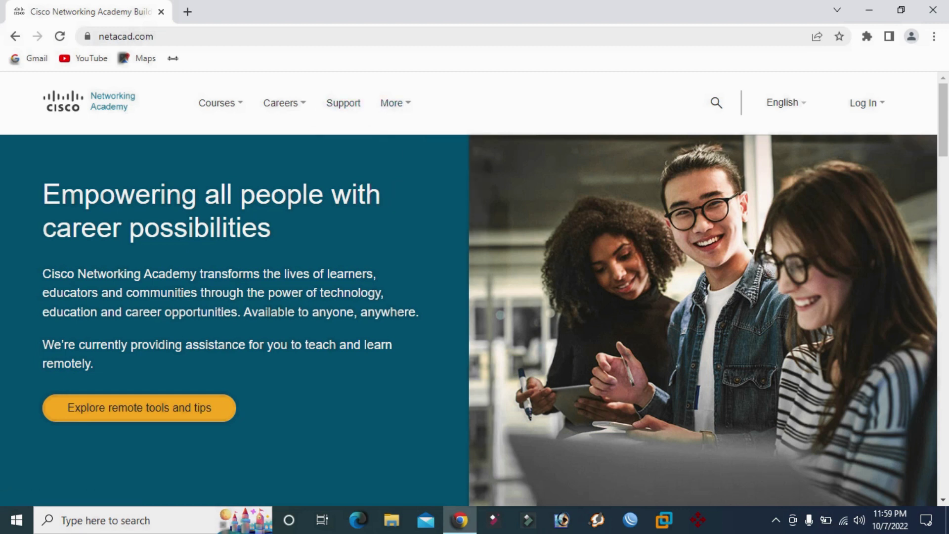
Keep English as the site language and go to the Log In > Login page.
mouse_move(785, 102)
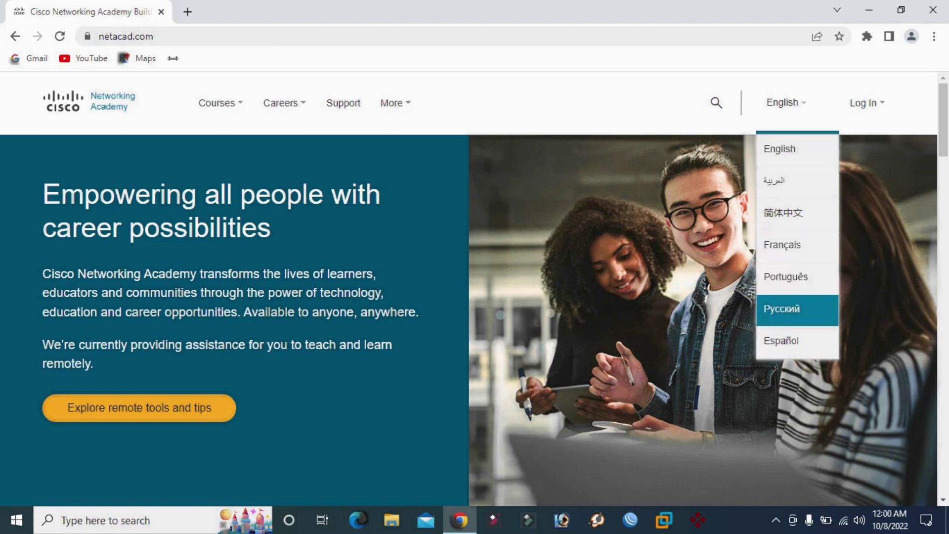
click(782, 245)
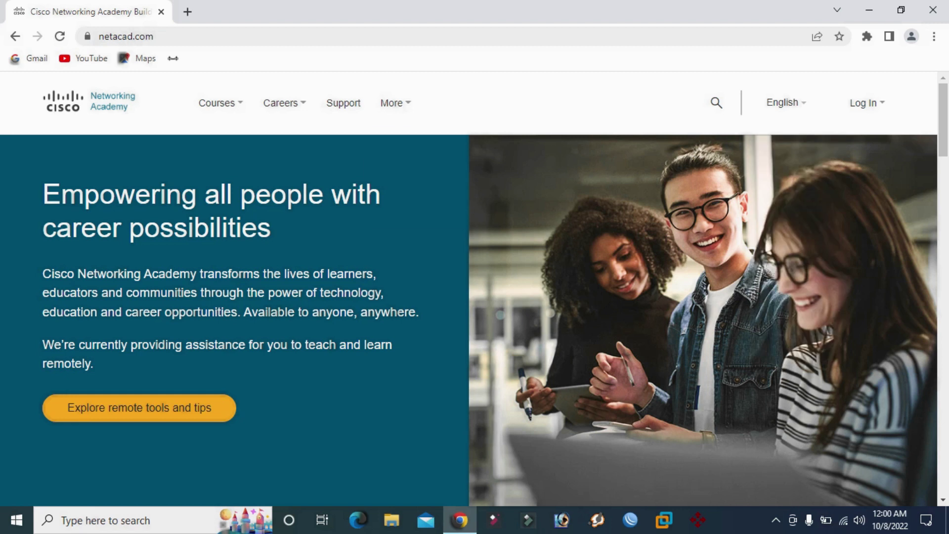
click(866, 103)
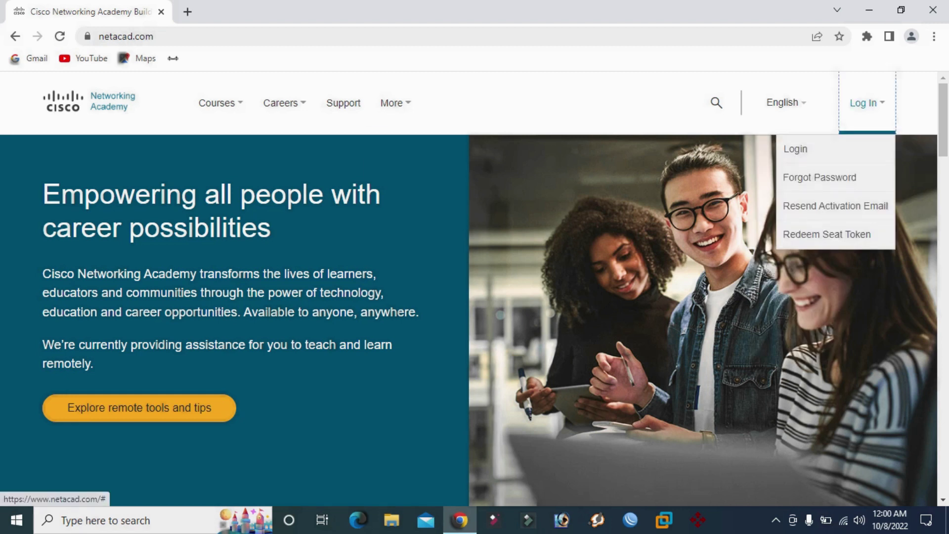
click(795, 149)
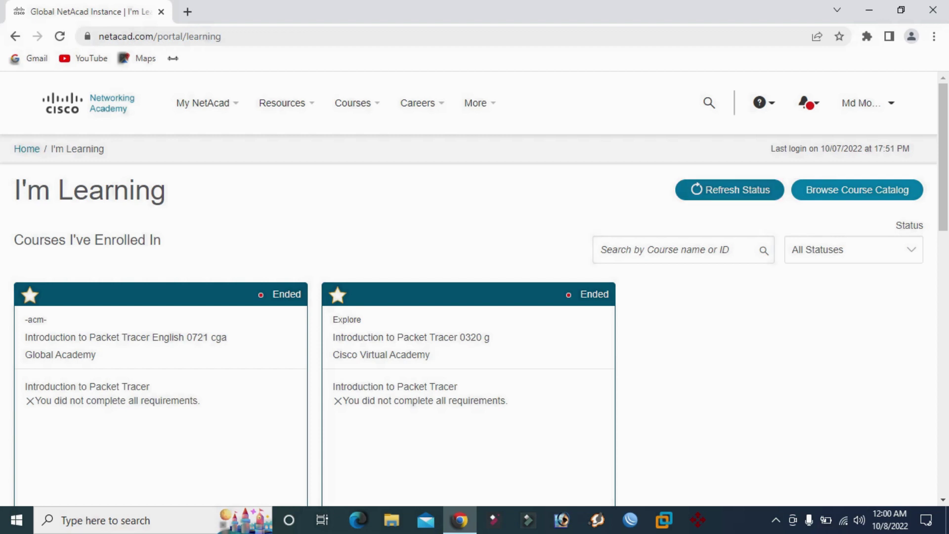
Open Download Packet Tracer from the Resources menu.
click(868, 102)
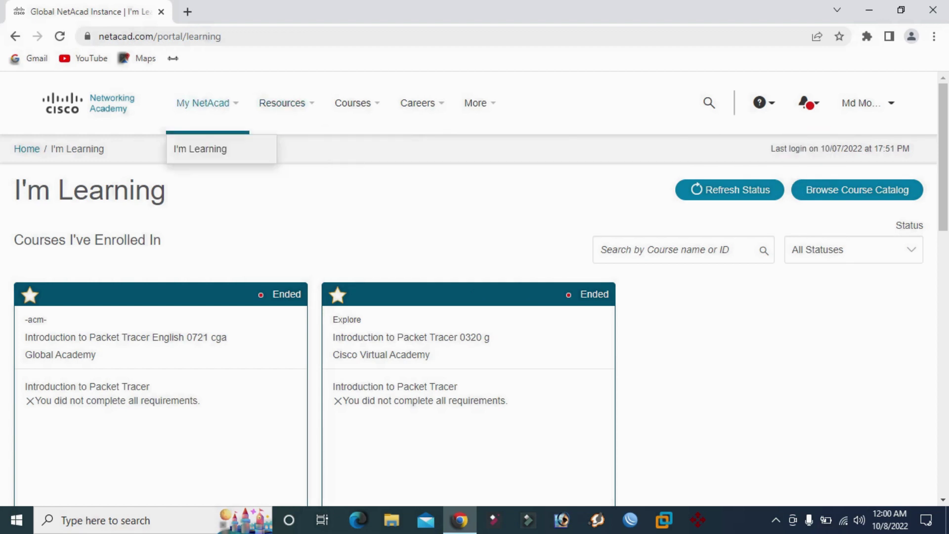
mouse_move(282, 103)
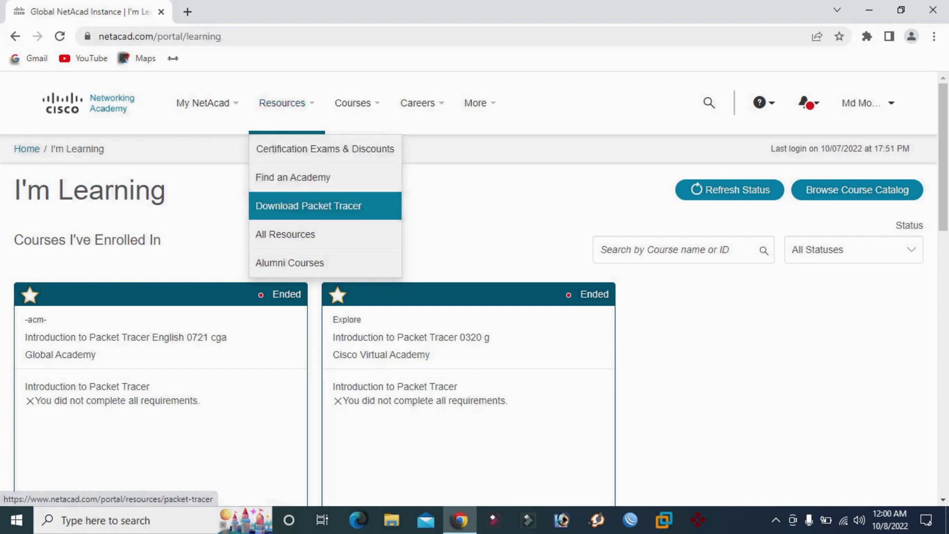
click(308, 205)
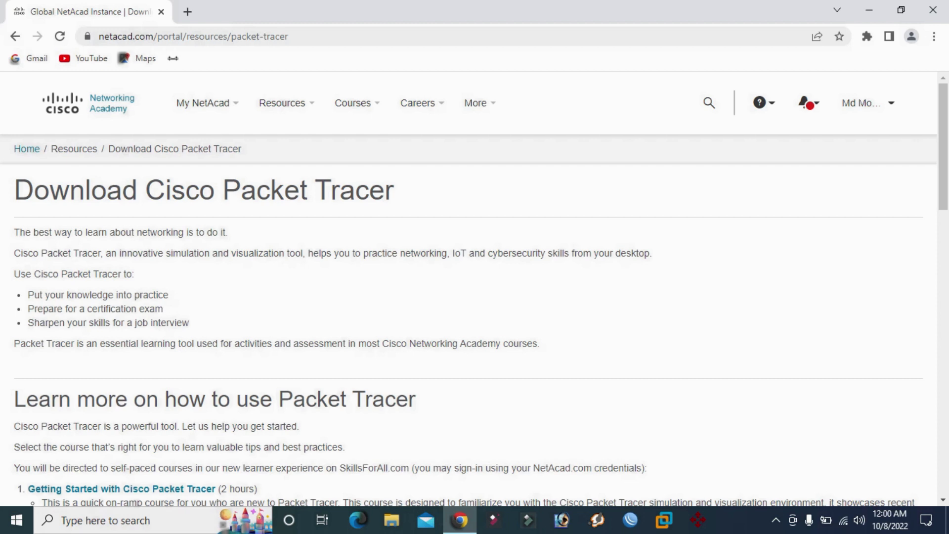
Scroll to the Download section and request the Windows 8.2.0 English 64-bit installer.
drag(74, 253, 15, 364)
click(14, 364)
scroll(474, 289, down, 4)
scroll(474, 290, down, 5)
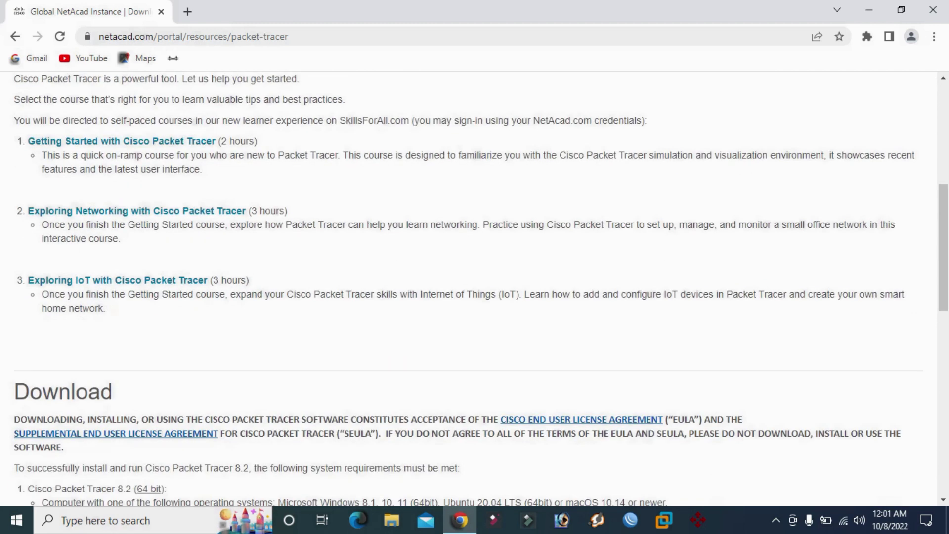
scroll(474, 289, down, 4)
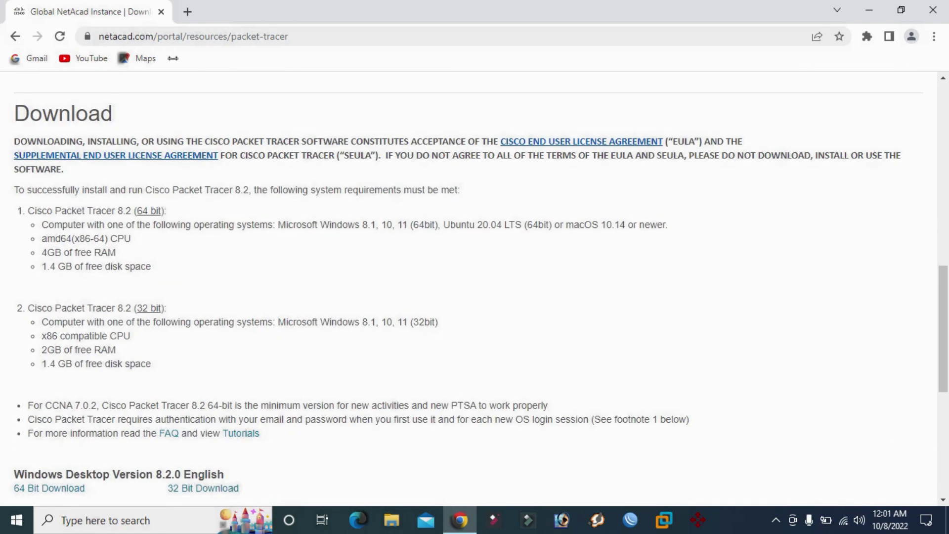
drag(101, 113, 88, 113)
mouse_move(36, 211)
mouse_down()
mouse_move(123, 210)
mouse_move(36, 211)
mouse_up()
scroll(49, 210, down, 6)
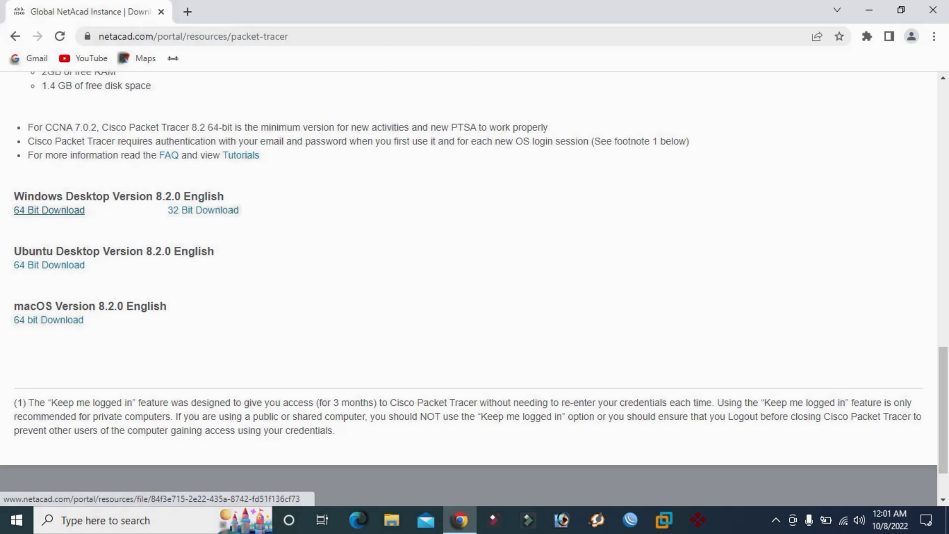
click(49, 210)
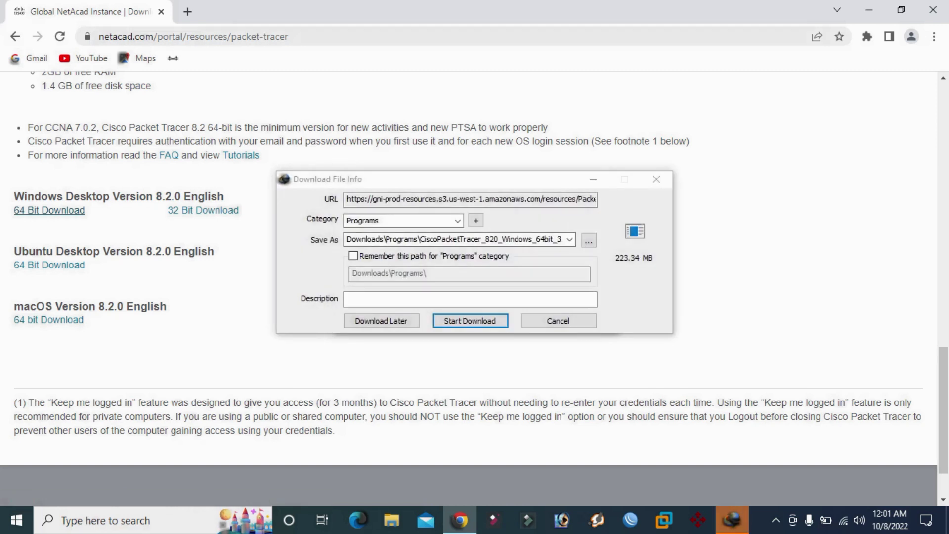
Download the 223.34 MB installer with IDM, dismissing the registration warnings.
click(606, 216)
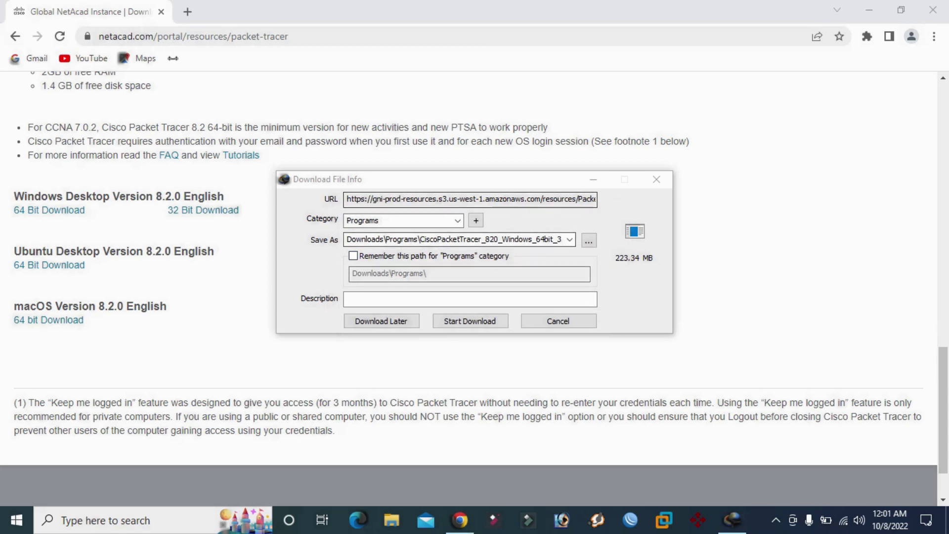
click(469, 321)
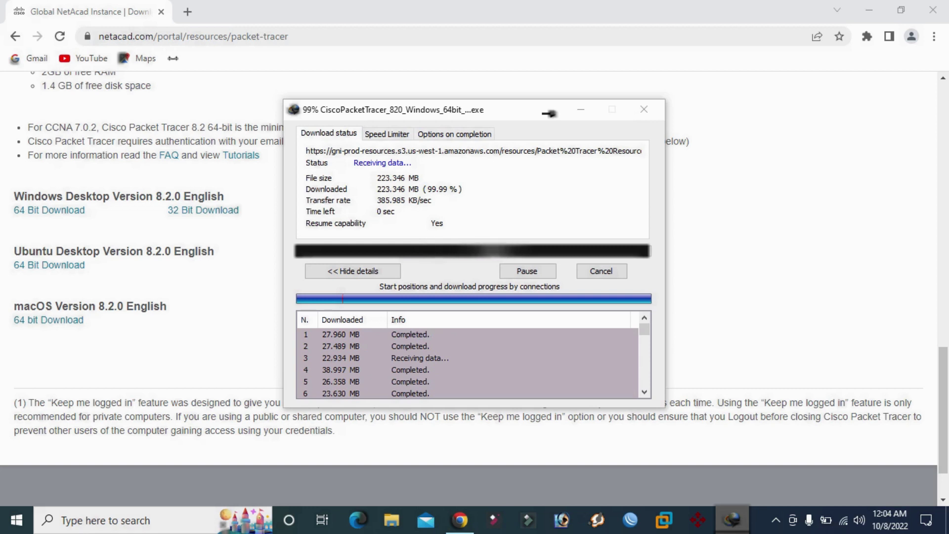
key(Return)
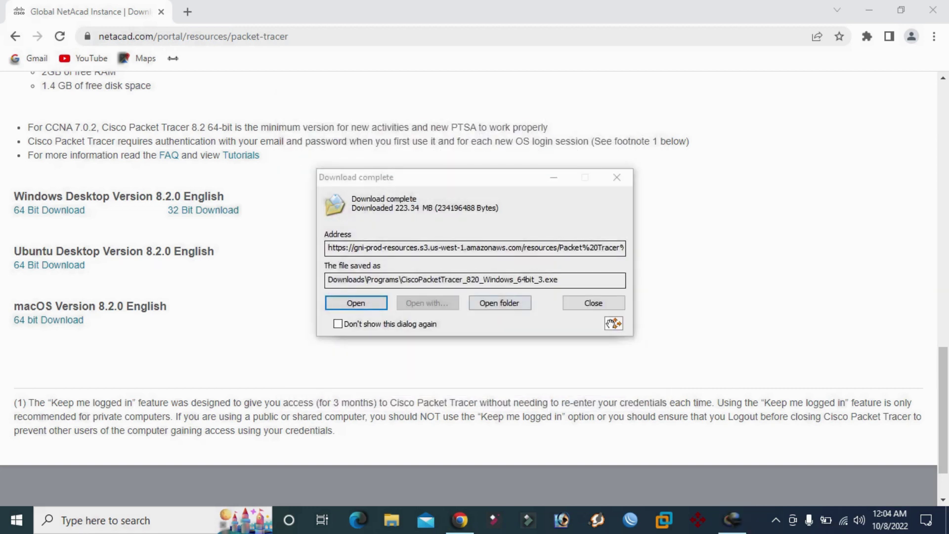
Open the Downloads\Programs folder and copy CiscoPacketTracer_820_Windows_64bit_3.exe.
click(499, 302)
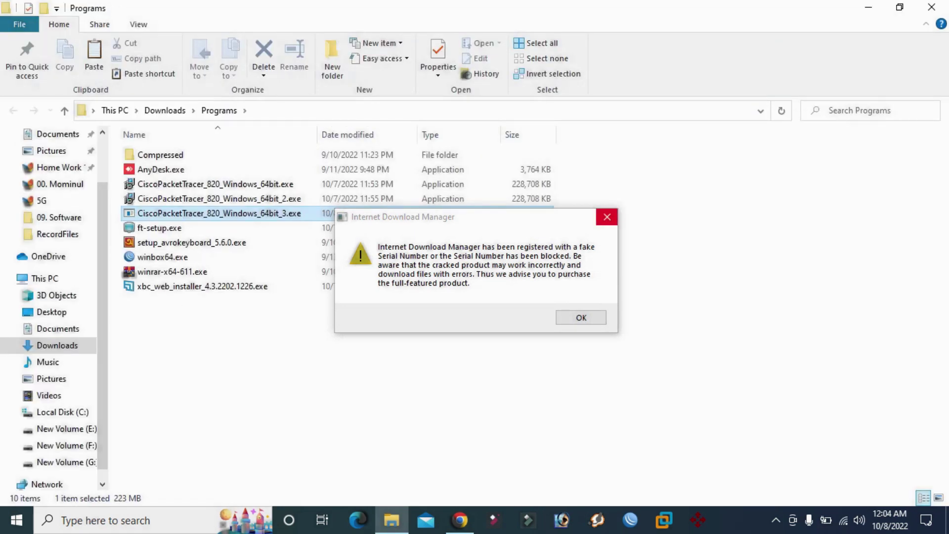
key(Return)
click(899, 7)
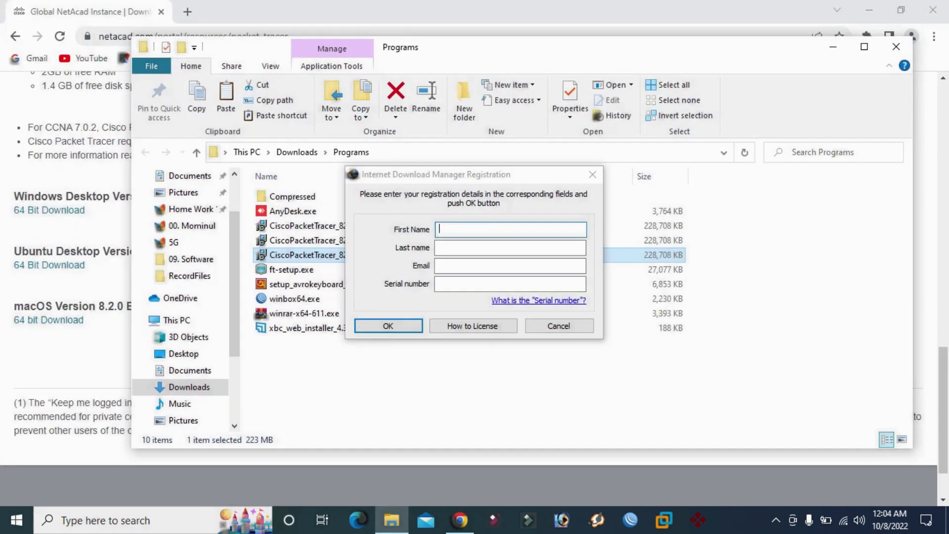
key(Escape)
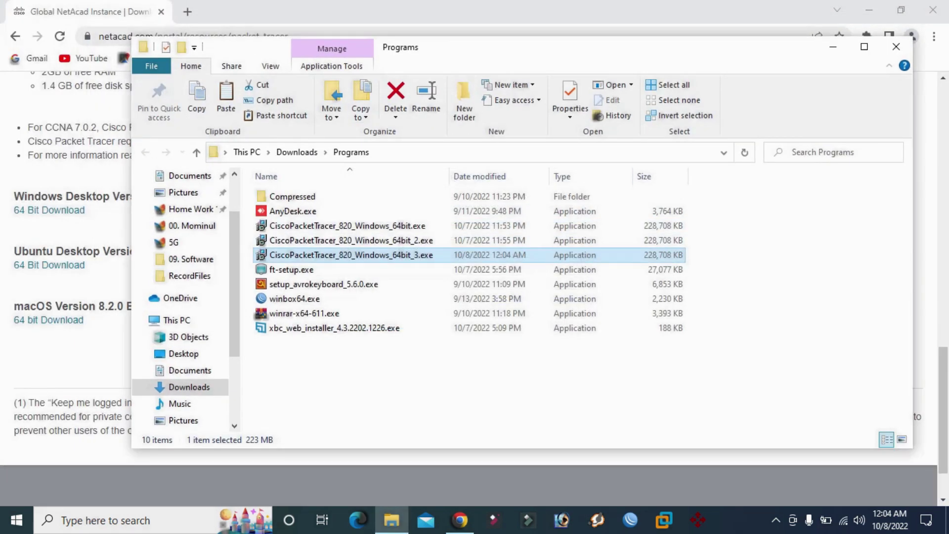
right_click(371, 255)
click(404, 409)
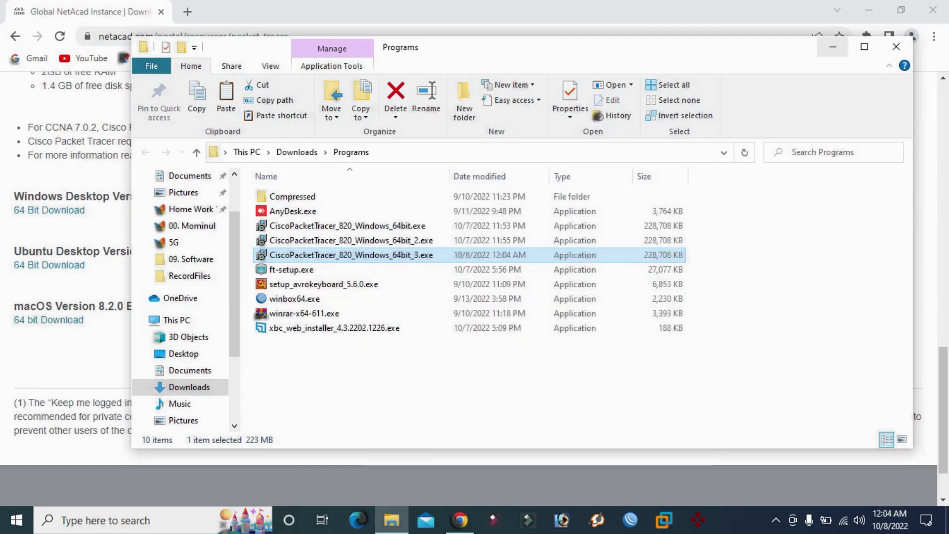
Minimize Explorer and Chrome, then delete the old 8.1.0 installer from the desktop.
click(833, 47)
click(869, 10)
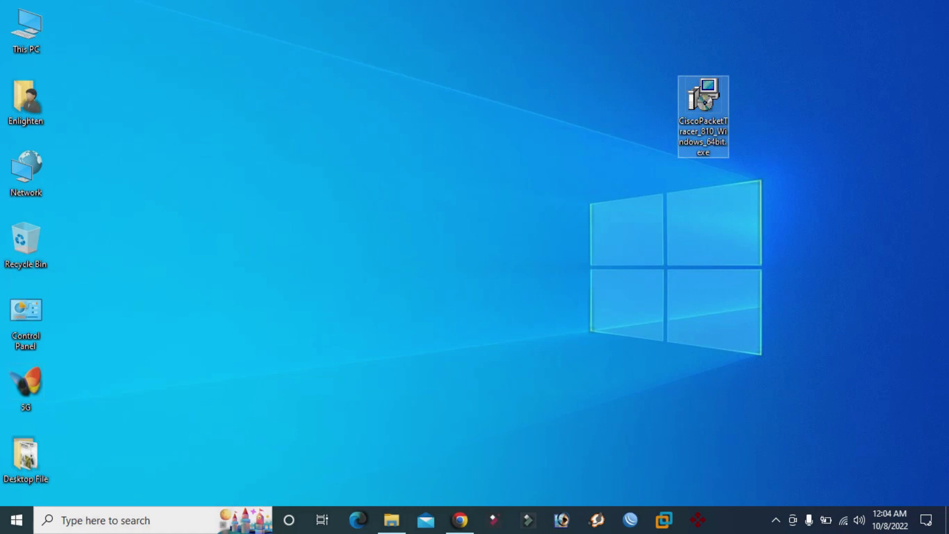
key(Delete)
key(Return)
right_click(702, 97)
Paste CiscoPacketTracer_820_Windows_64bit_3.exe onto the desktop, reposition it and refresh.
click(727, 155)
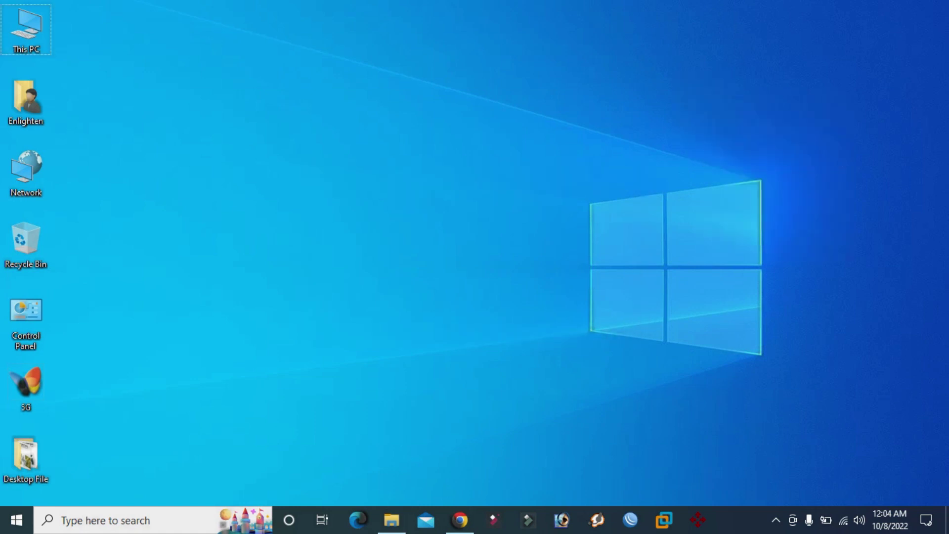
drag(704, 44, 647, 104)
right_click(418, 71)
click(445, 114)
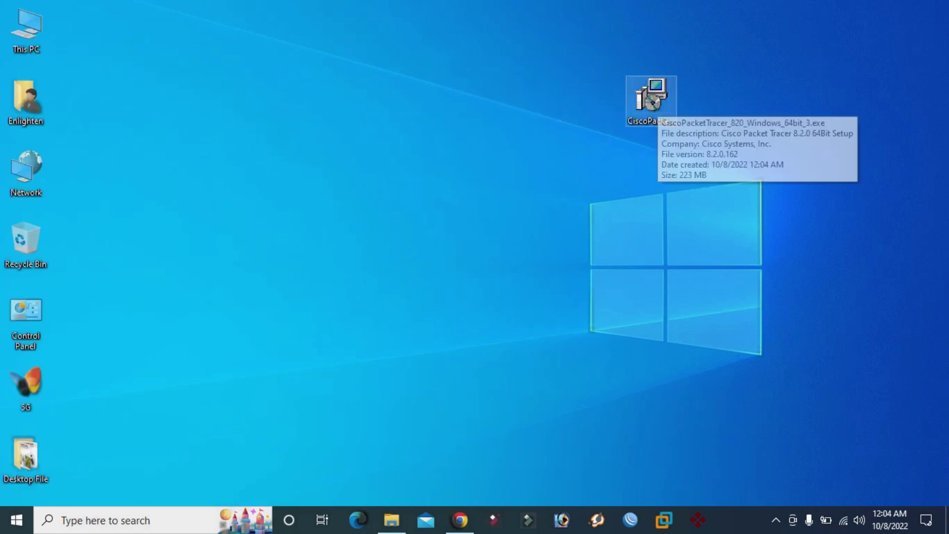
right_click(651, 104)
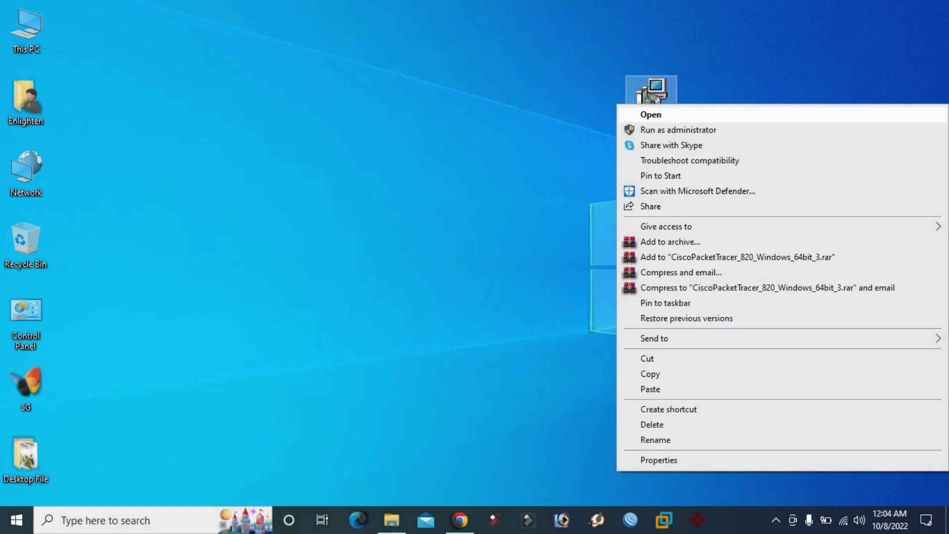
Run setup as administrator, accept the licence, keep default install and Start Menu folders.
key(Return)
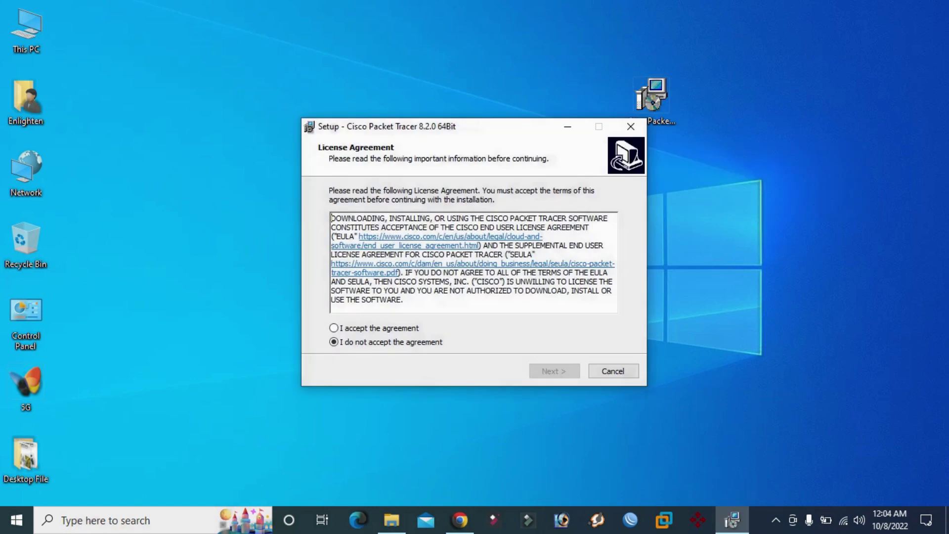
click(333, 328)
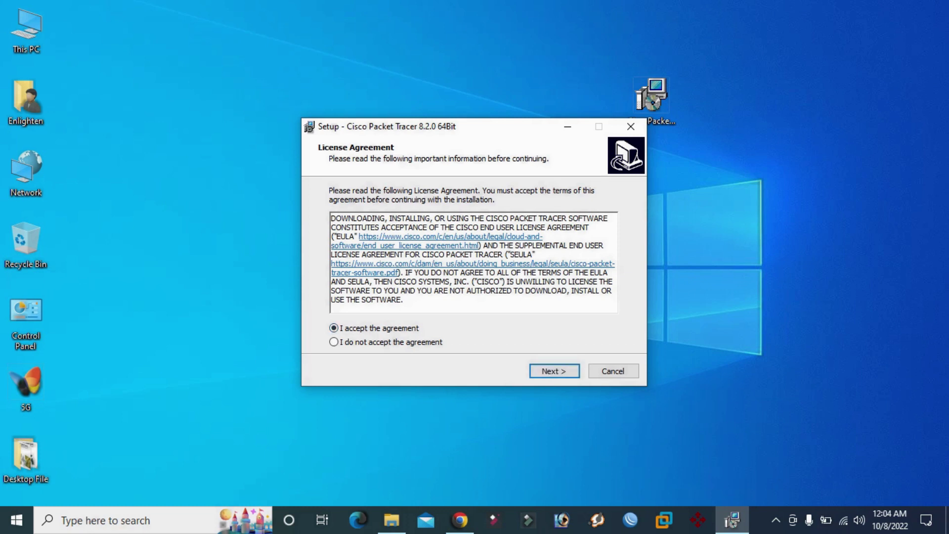
key(Return)
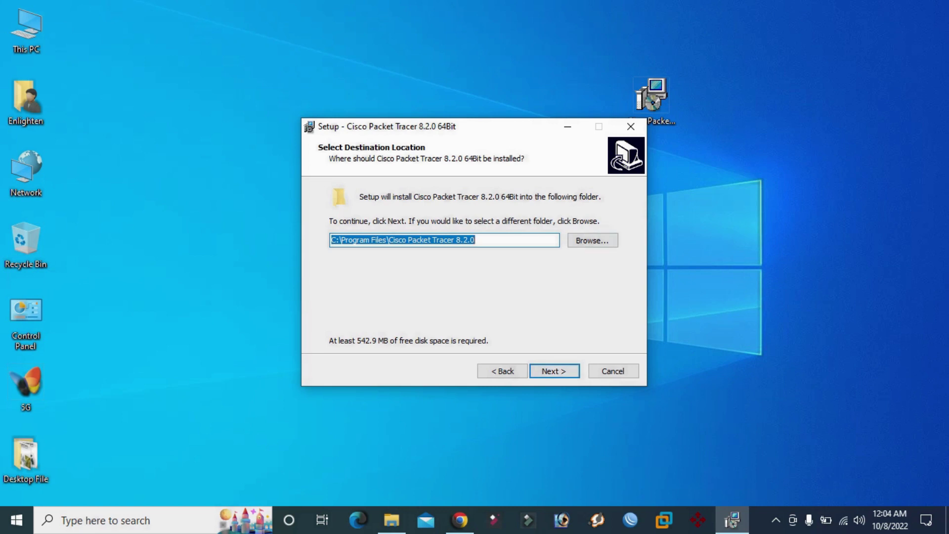
key(Return)
key(Return)
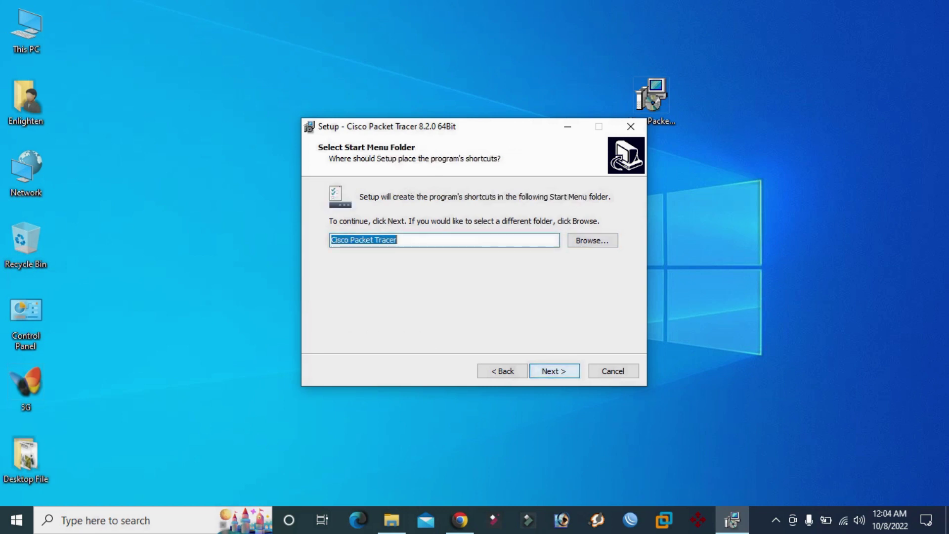
key(alt+b)
key(Return)
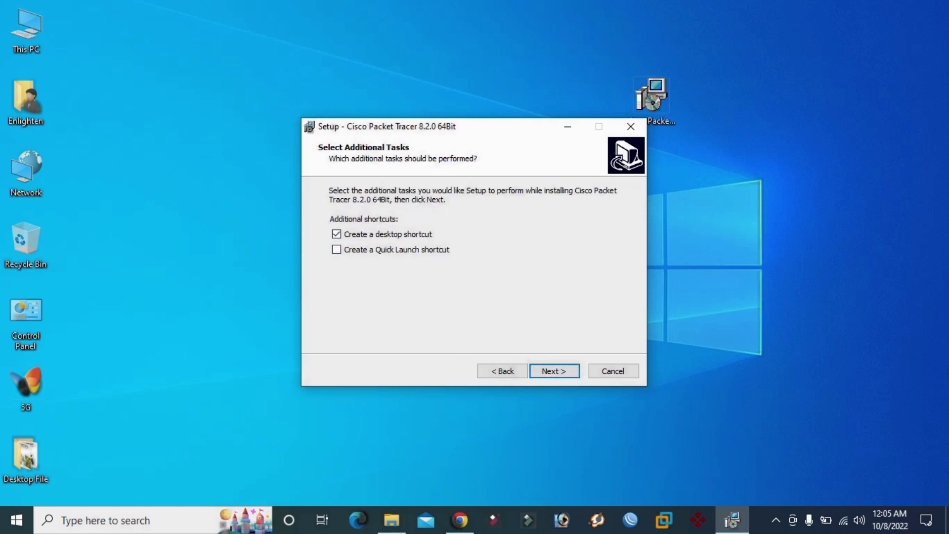
Keep 'Create a desktop shortcut' checked and continue to Ready to Install.
click(337, 234)
click(337, 234)
click(337, 233)
click(337, 234)
click(554, 370)
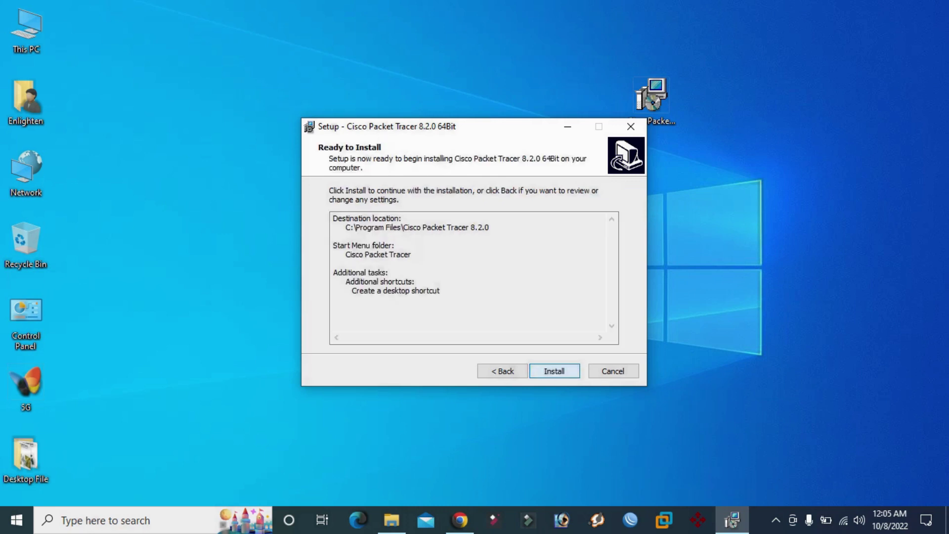
Install Packet Tracer 8.2.0 and finish with 'Launch Cisco Packet Tracer' checked.
key(Return)
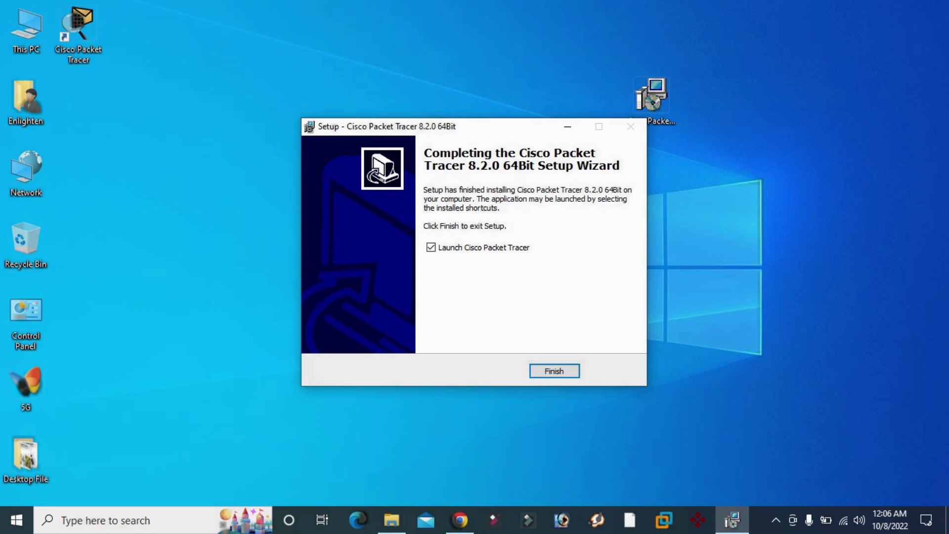
key(Return)
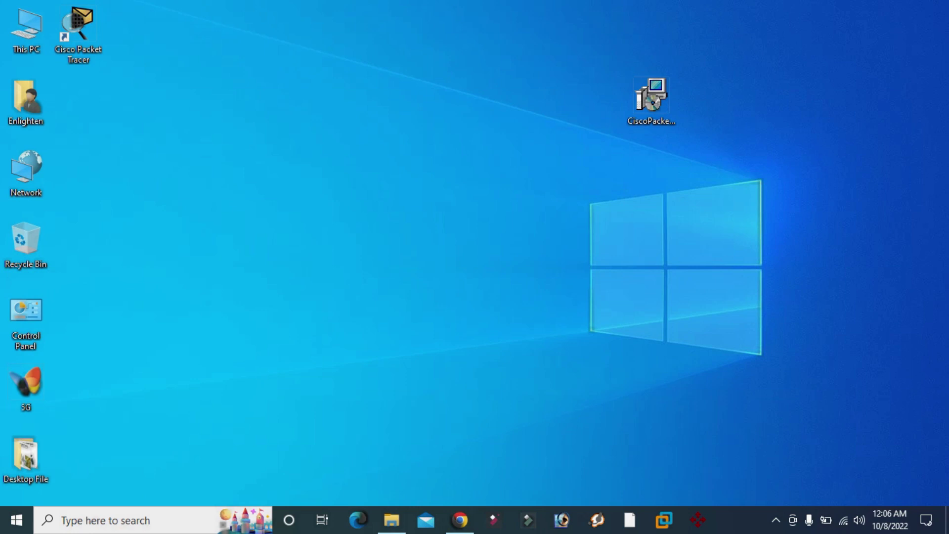
Select the Cisco Packet Tracer desktop shortcut and refresh the desktop while it launches.
click(78, 35)
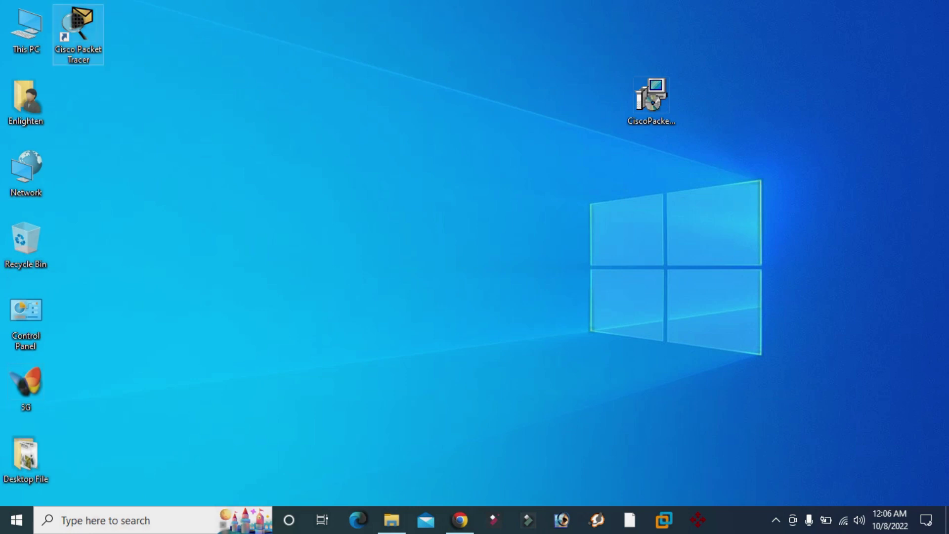
key(ctrl+Right)
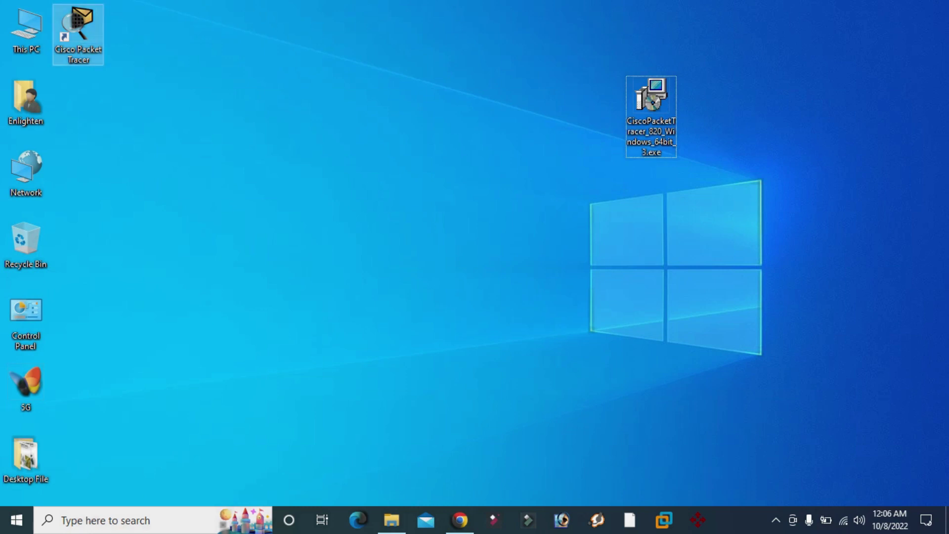
right_click(213, 98)
click(249, 138)
click(78, 35)
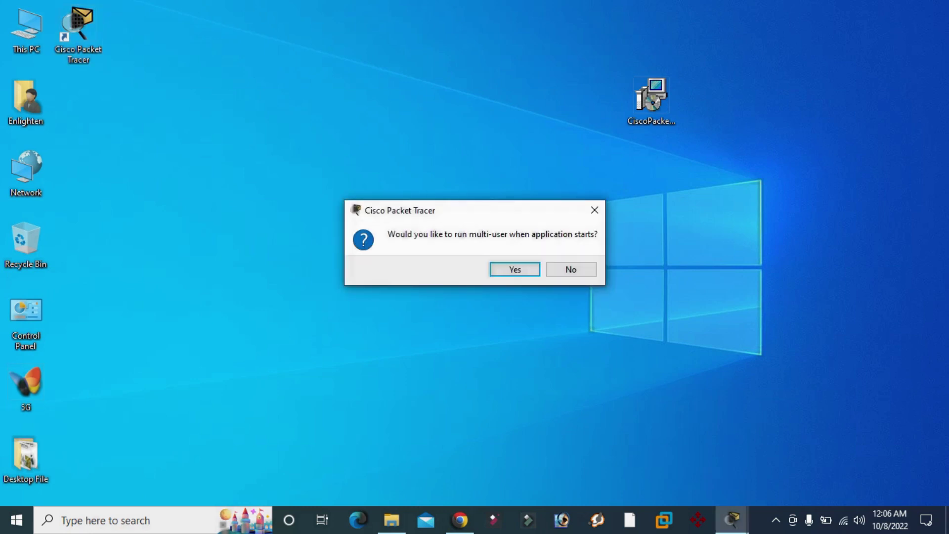
Close the multi-user question dialog to reach the Packet Tracer Login window.
click(594, 210)
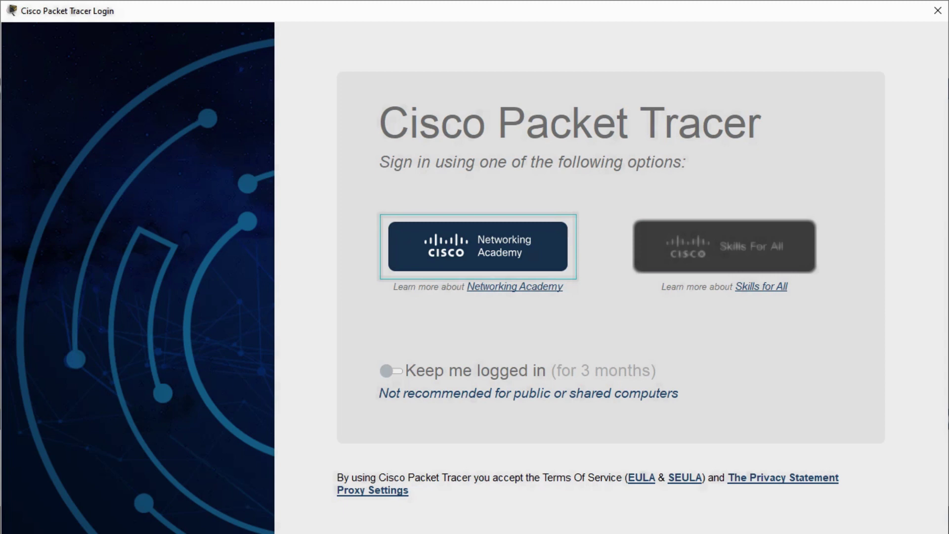
Choose Networking Academy sign-in, dismiss the cookie notice, and submit the account e-mail.
key(Return)
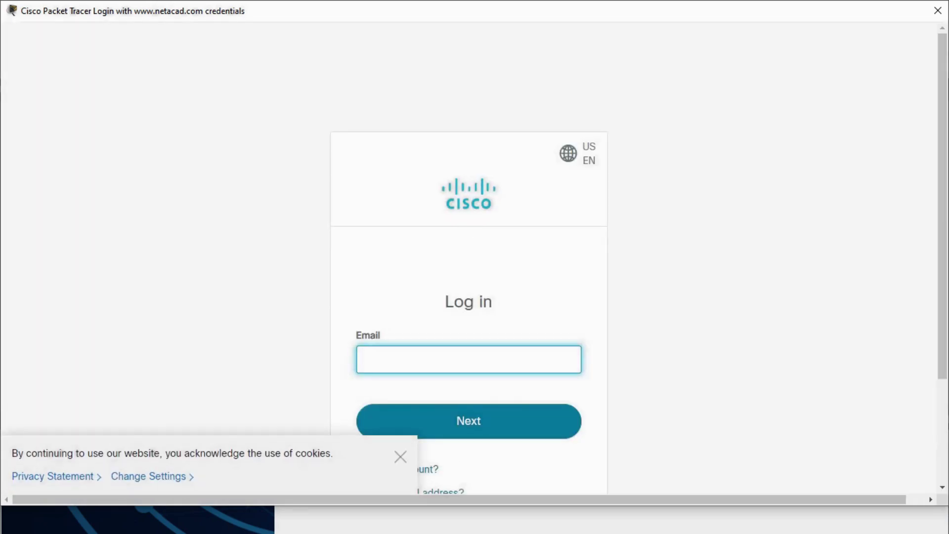
click(401, 456)
click(468, 359)
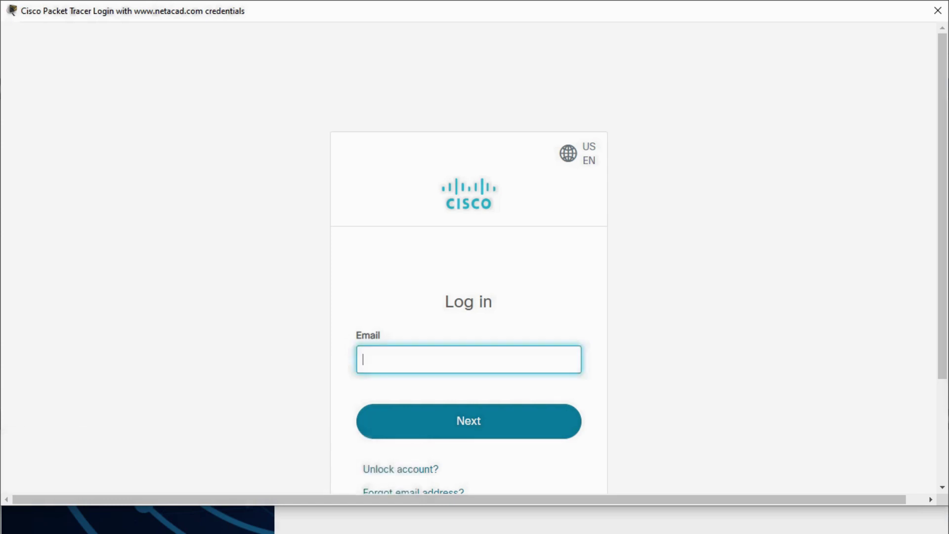
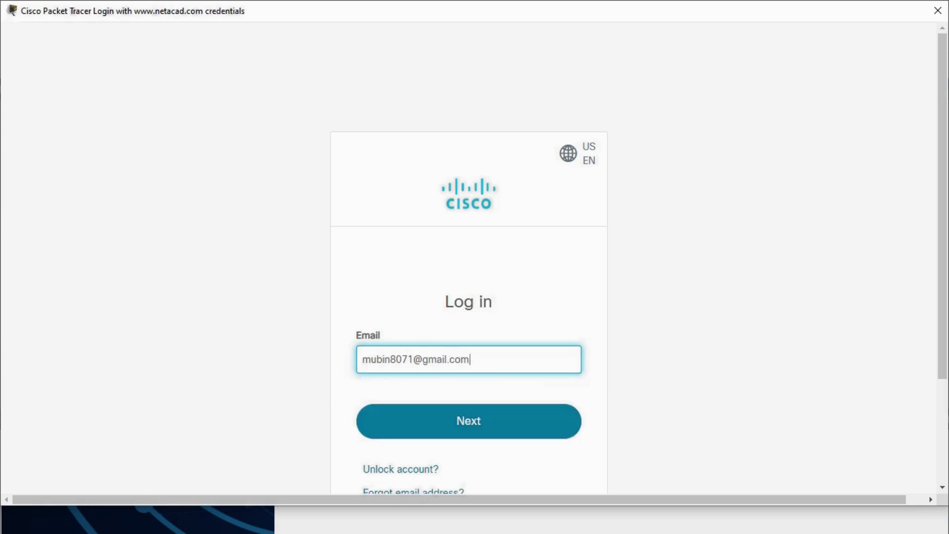
key(Return)
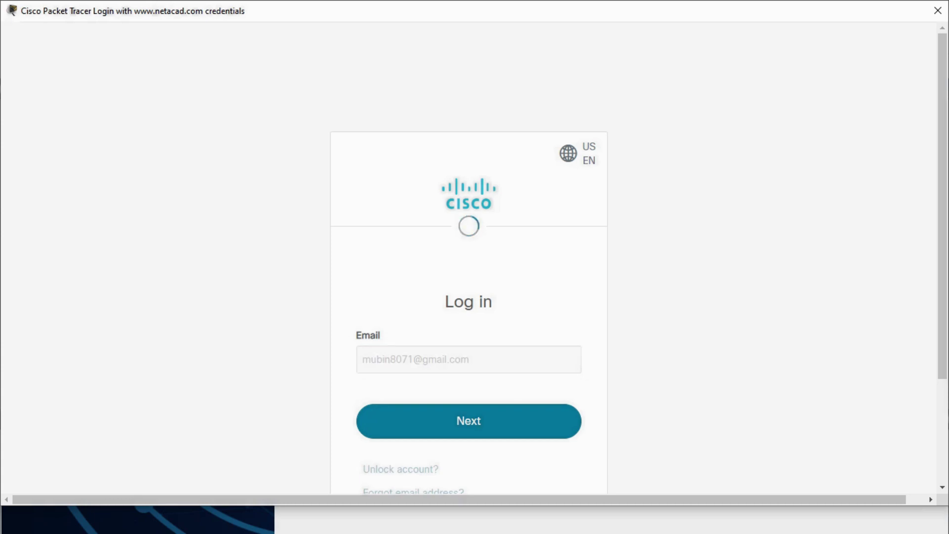
Enter the account password on the Cisco login page and submit it to log in.
scroll(468, 257, down, 3)
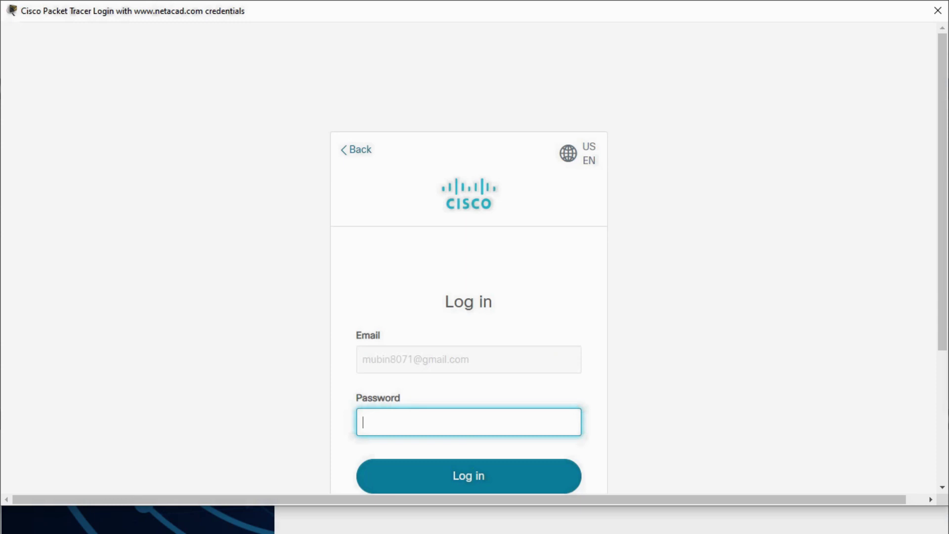
scroll(469, 257, down, 3)
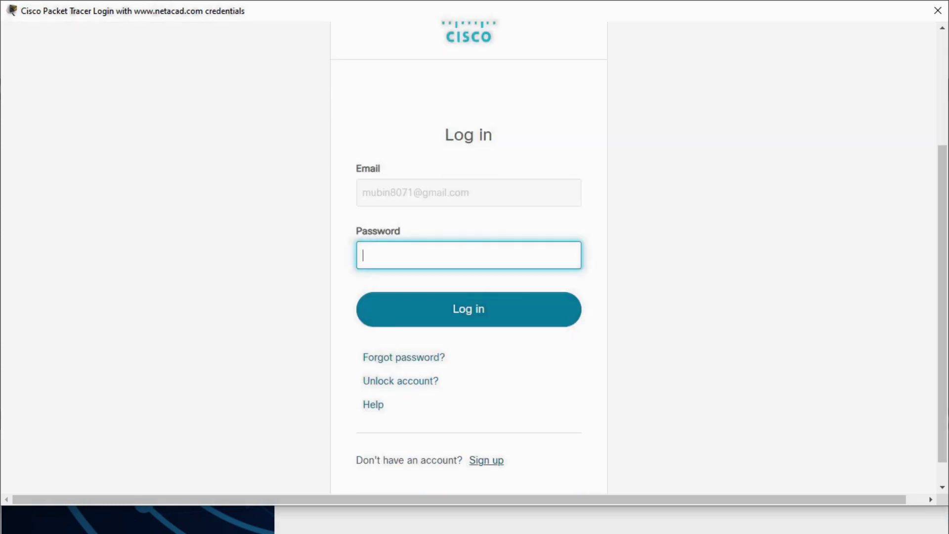
scroll(469, 257, up, 3)
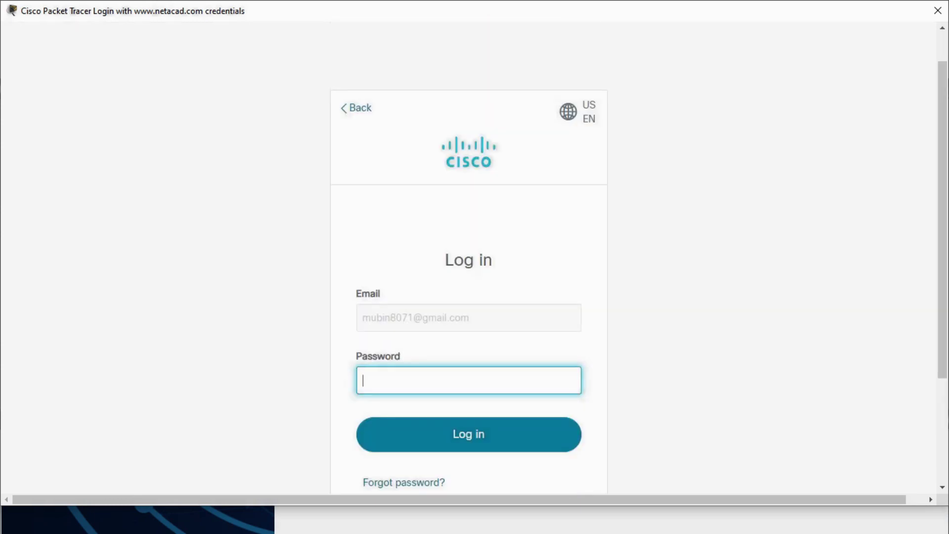
text(•••••••••••••••••••)
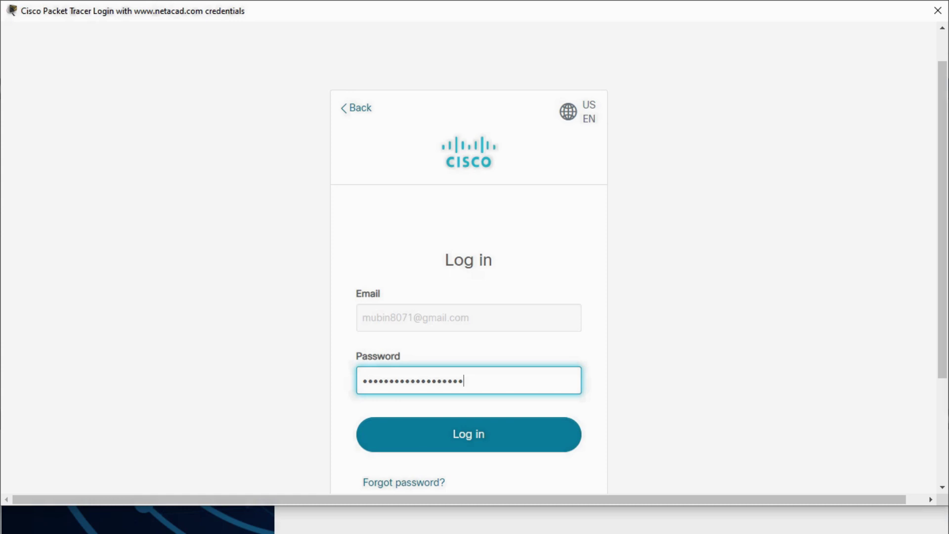
key(Return)
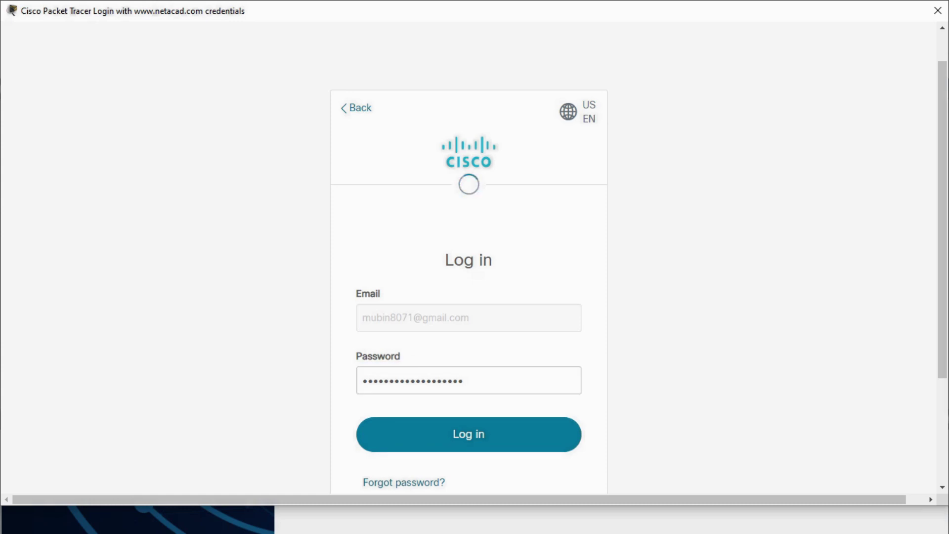